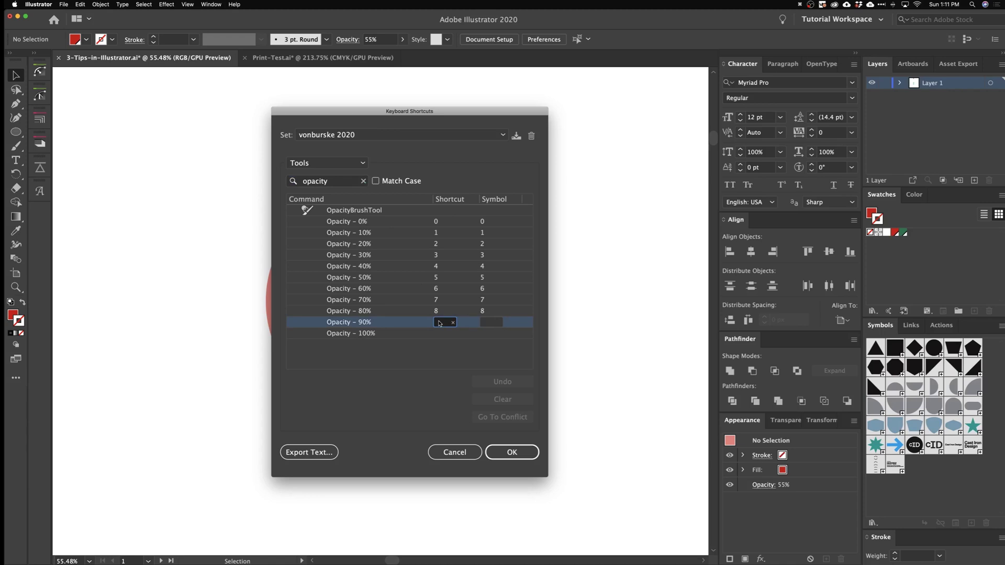
Assign shortcut 9 to Opacity – 90% and Shift+0 to Opacity – 100%, and save by overwriting the current shortcut set.
key(9)
click(441, 334)
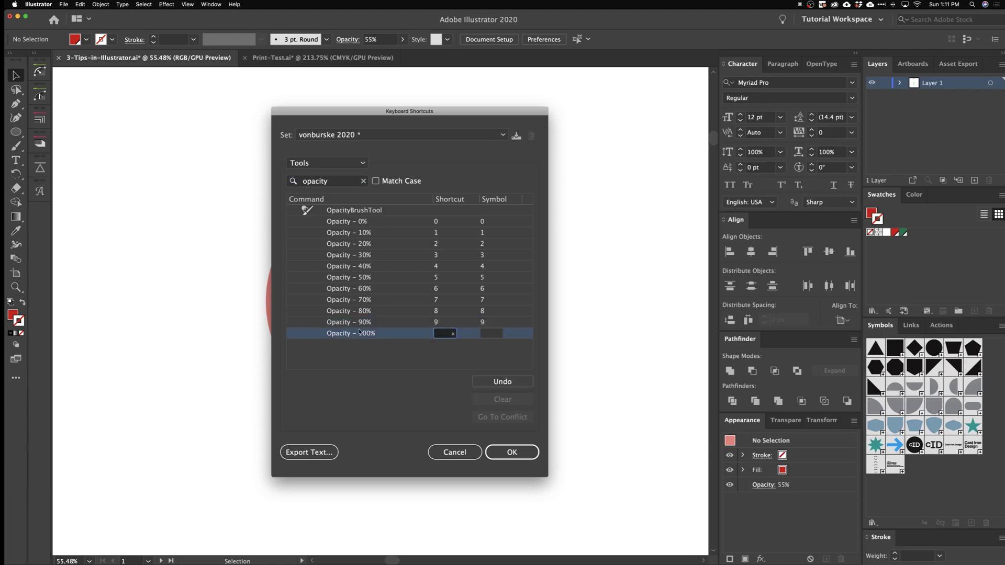
key(shift+0)
click(513, 452)
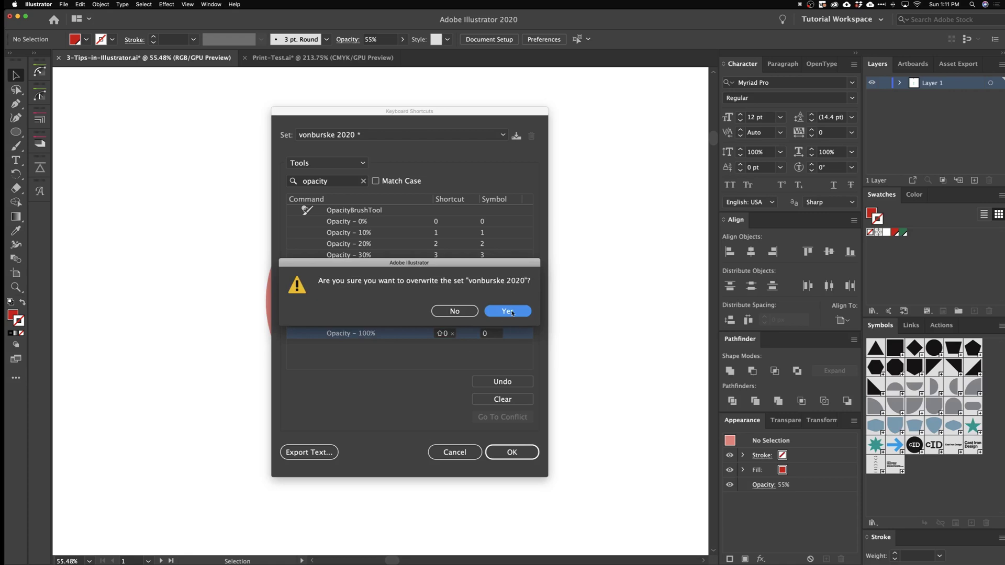
click(508, 310)
Try the red circle's opacity at 10% and 50%, and finish with it set to 90%.
click(361, 226)
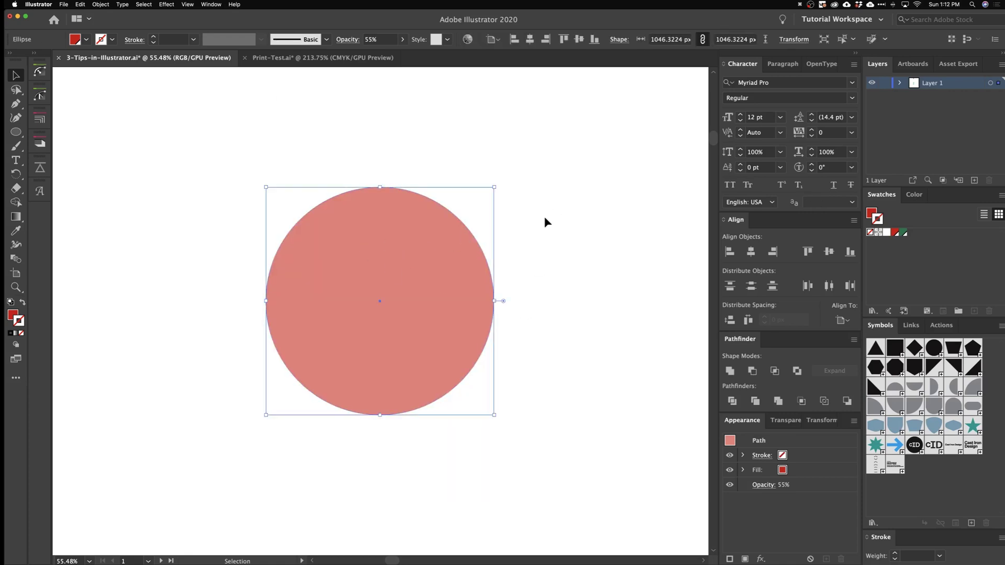
key(1)
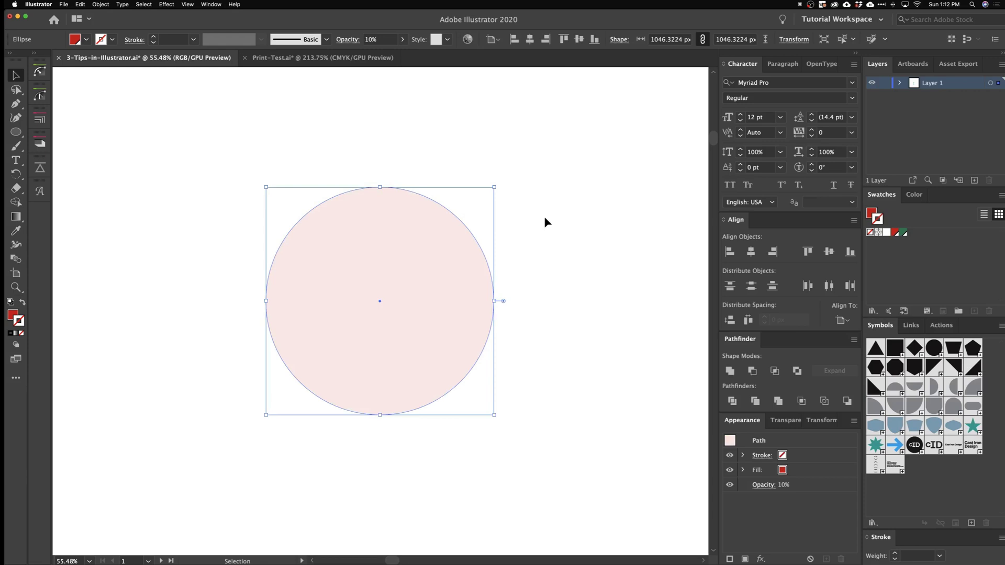
key(5)
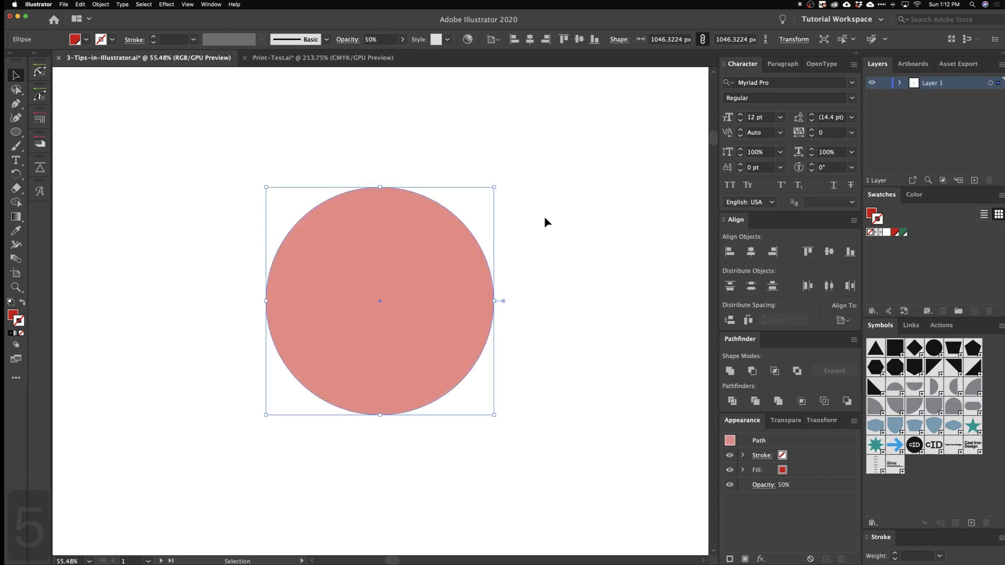
key(9)
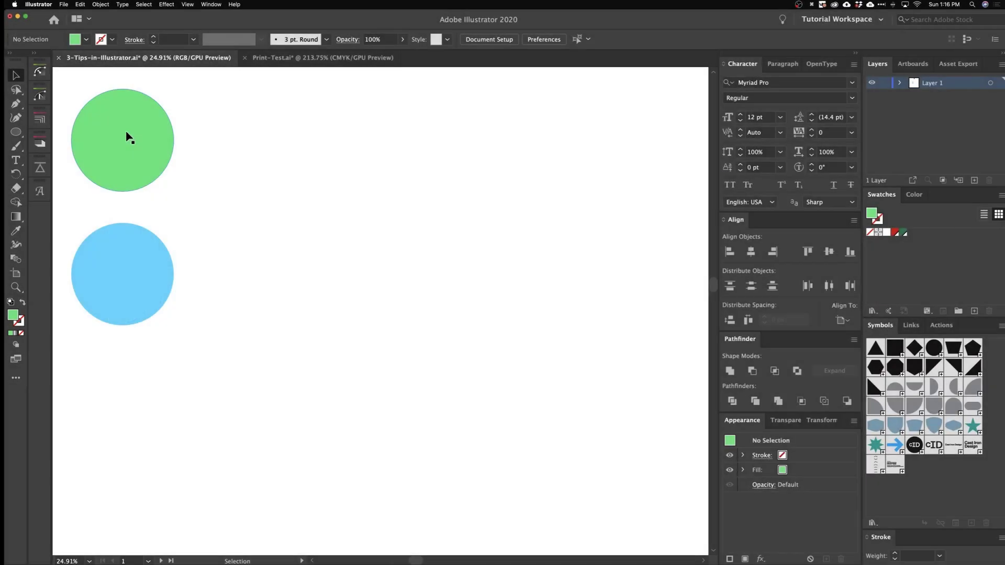
Save the green circle's fill as a non-global process swatch named R=95 G=237 B=135.
click(125, 133)
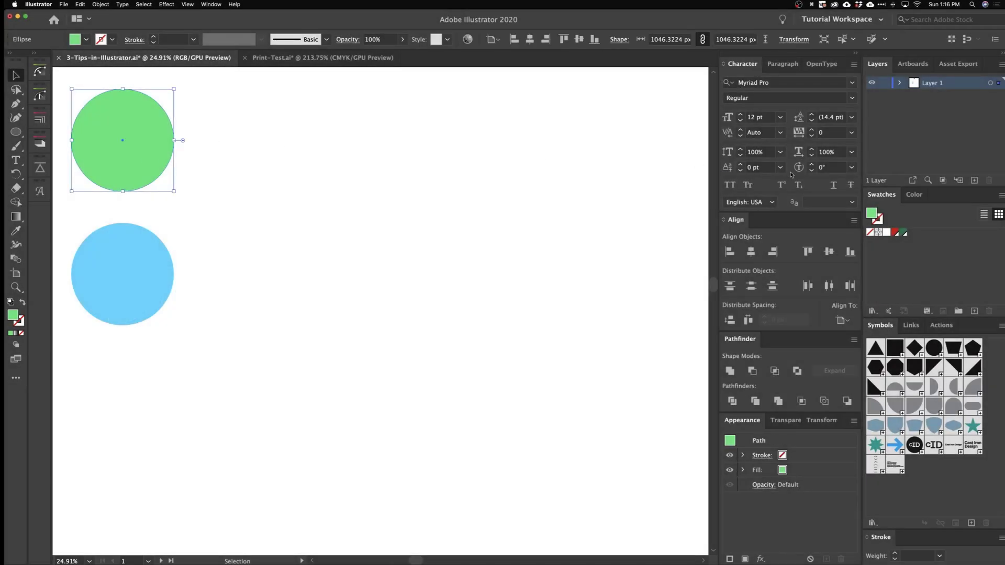
click(974, 312)
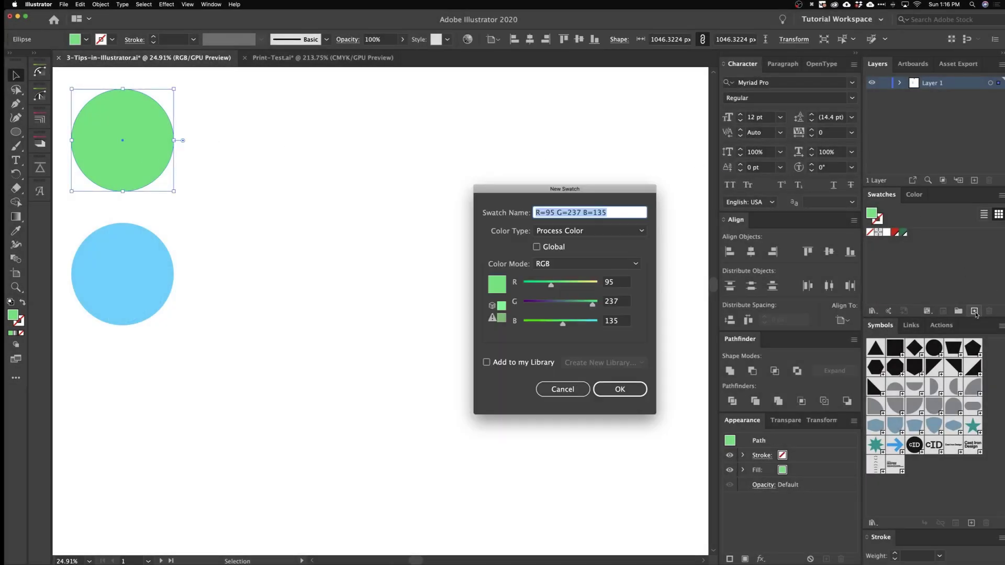
click(623, 389)
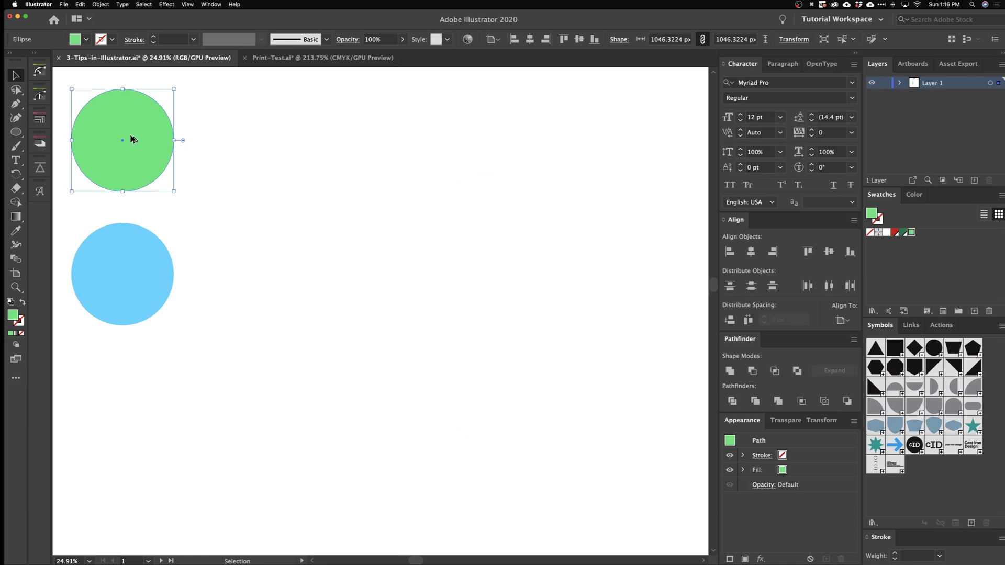
Duplicate the green circle horizontally and repeat the copy to make a row of six evenly spaced circles.
drag(131, 139, 245, 135)
key(a)
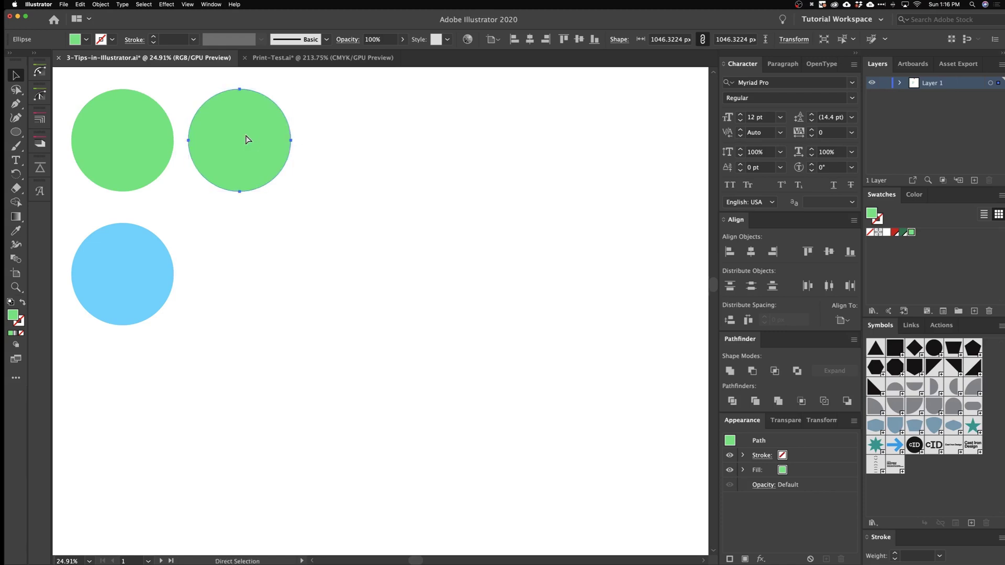
key(super+d)
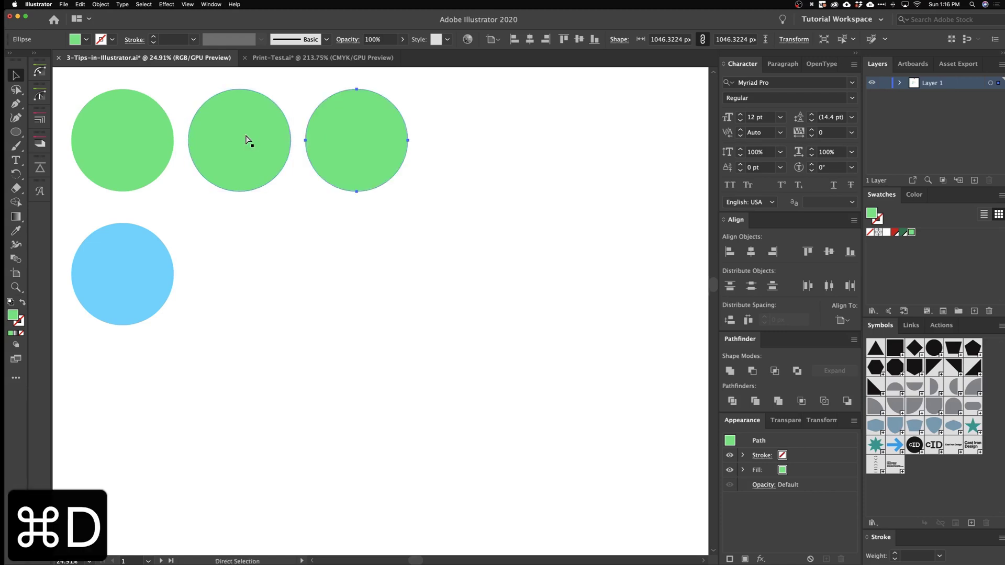
key(super+d)
key(super+d)
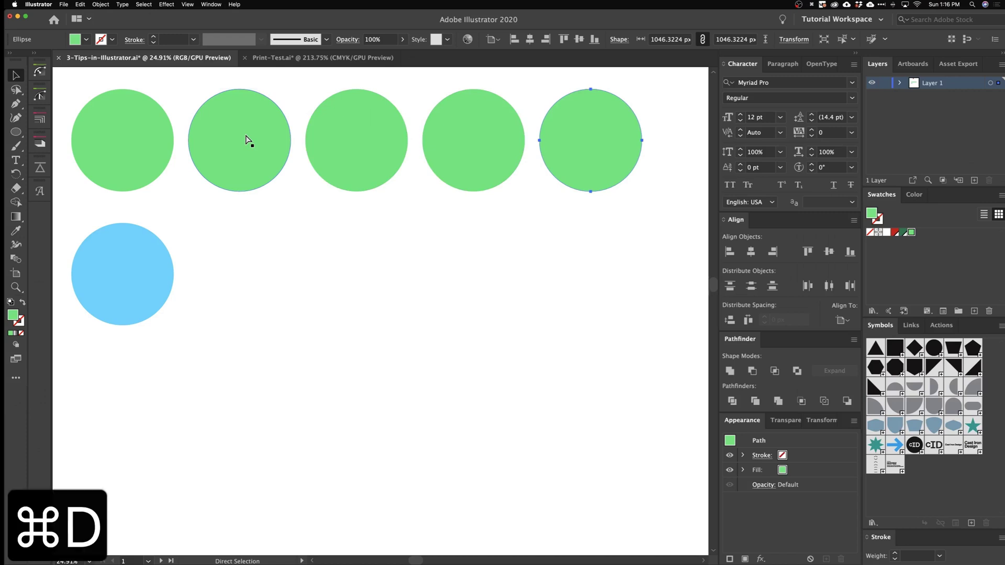
key(super+d)
key(v)
click(475, 265)
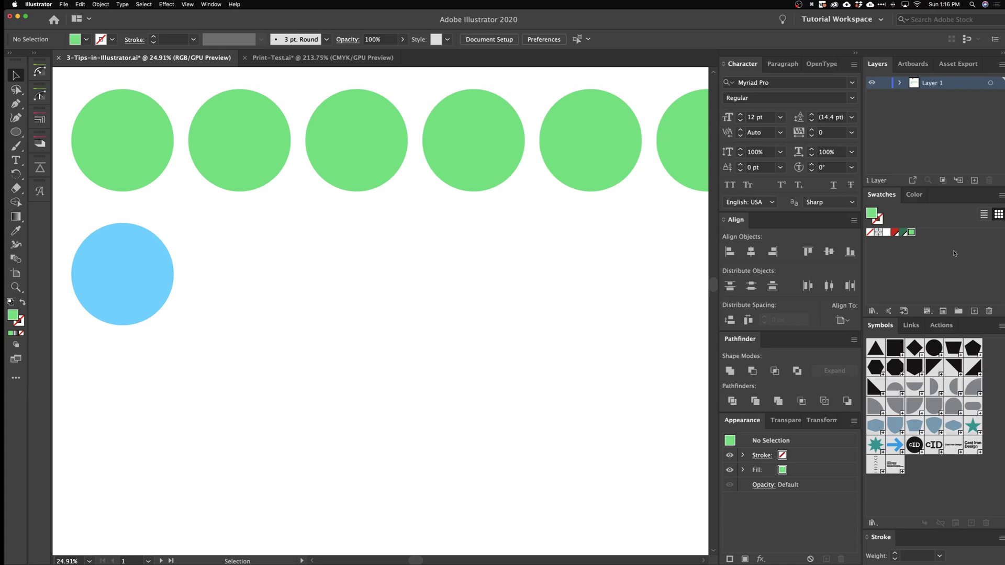
Darken the light green swatch in HSB mode by setting its brightness to 66%.
double_click(911, 233)
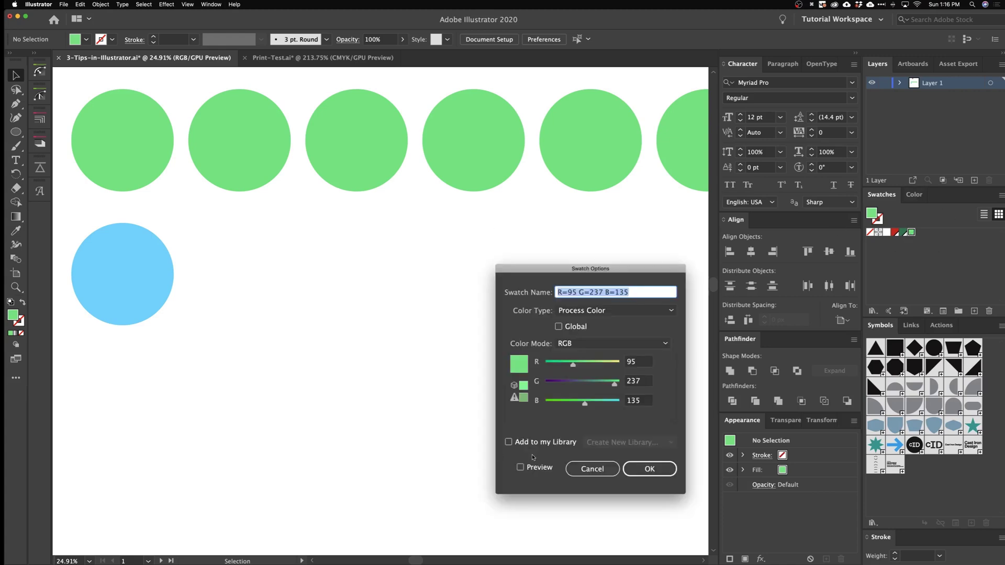
click(600, 345)
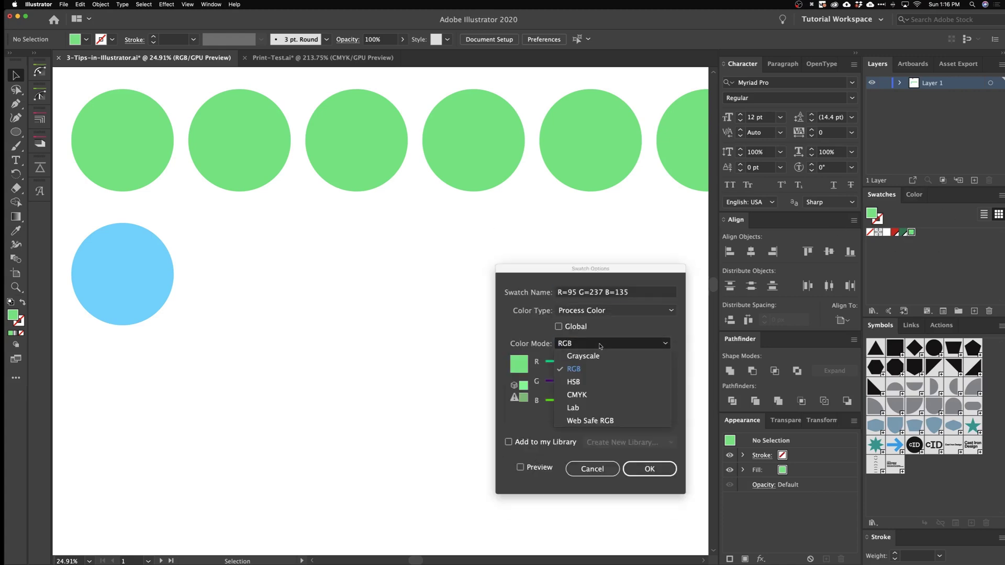
click(582, 383)
drag(613, 404, 595, 403)
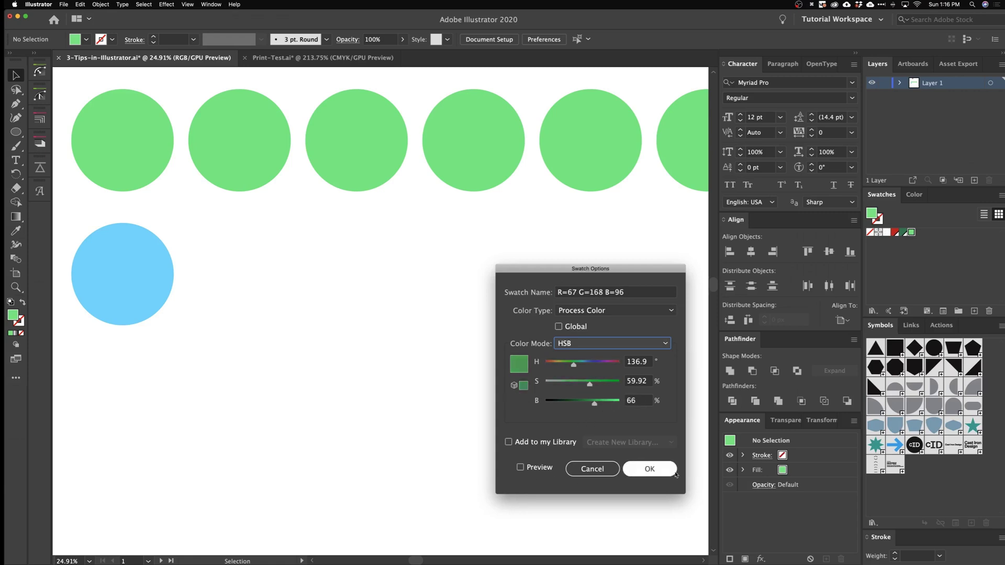
click(649, 471)
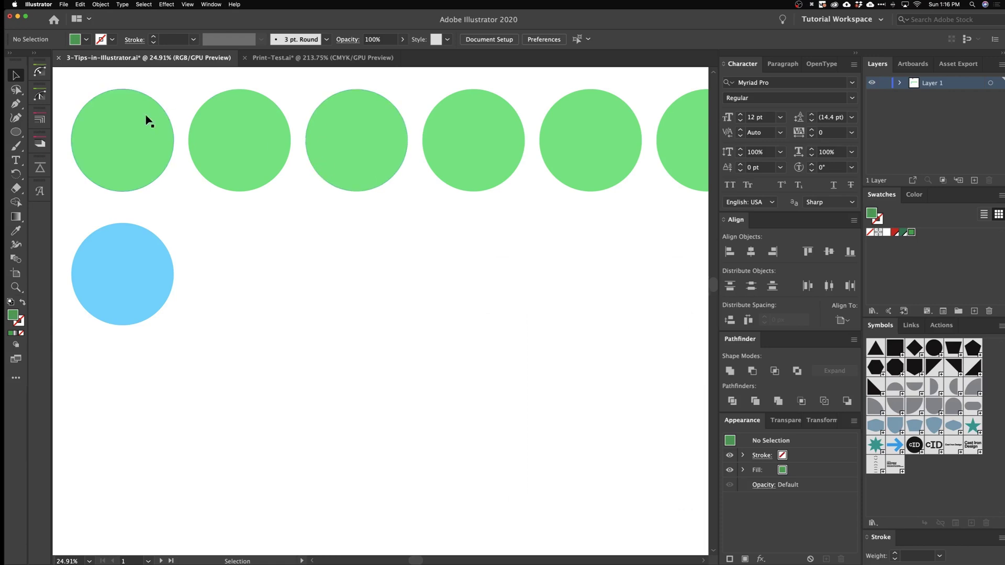
Apply the darkened green swatch to all circles in the upper row.
drag(110, 77, 693, 180)
click(912, 234)
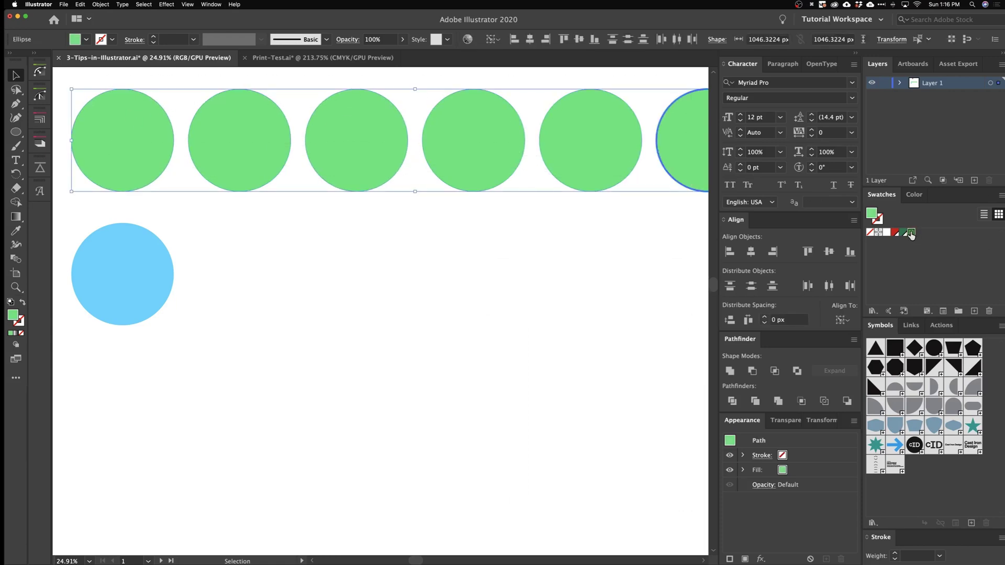
click(357, 259)
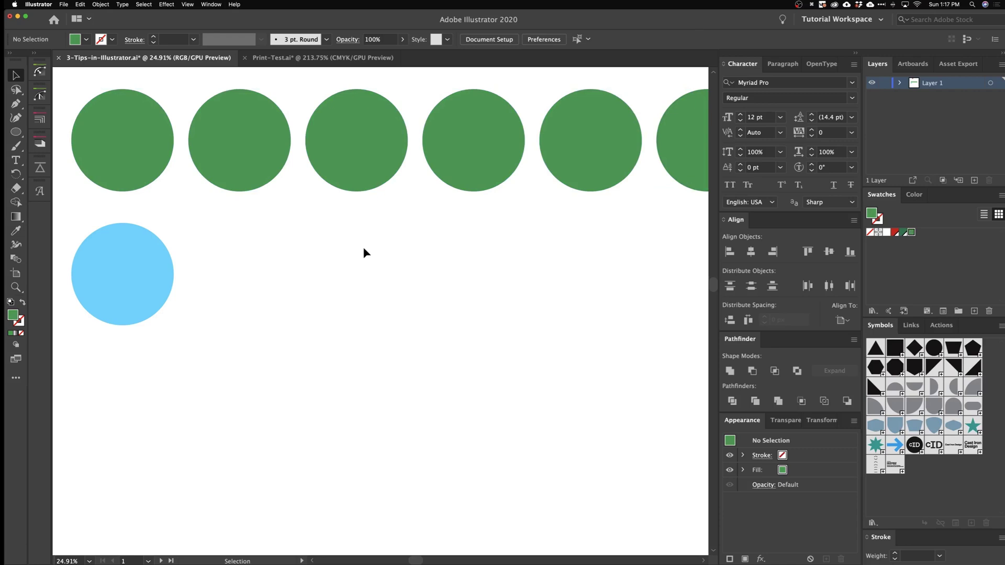
Save the blue circle's fill as a global process swatch named R=102 G=219 B=255.
click(119, 245)
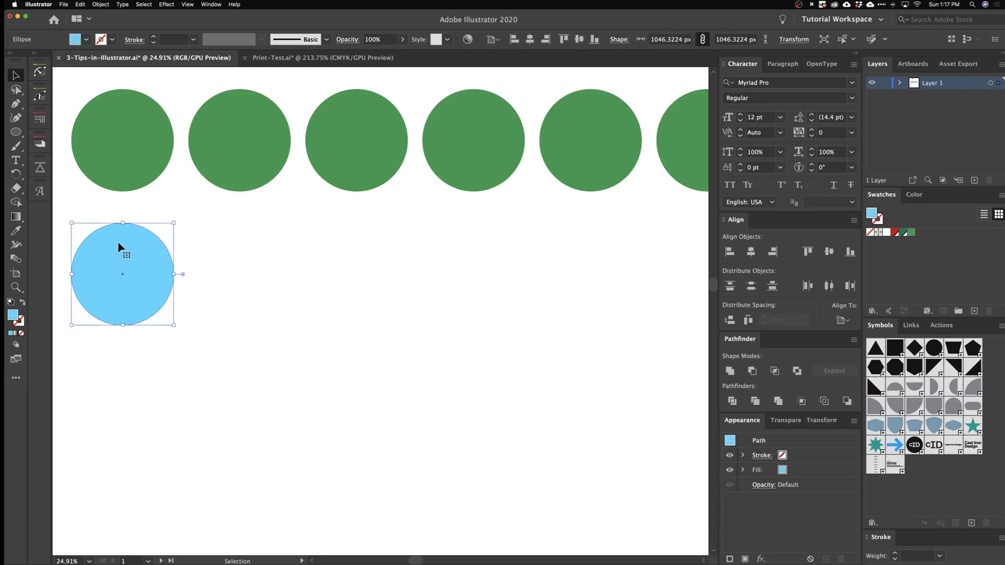
click(974, 311)
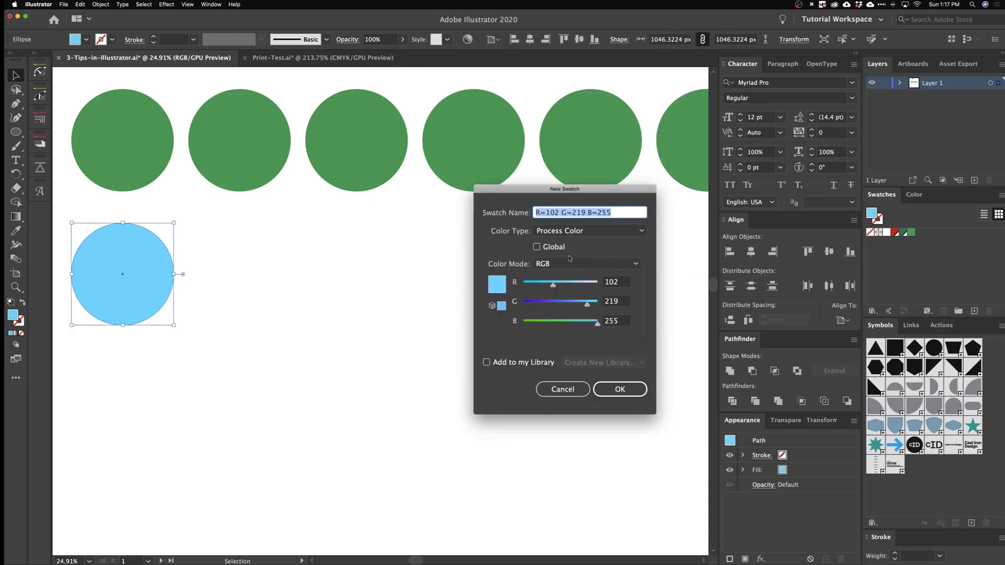
click(536, 248)
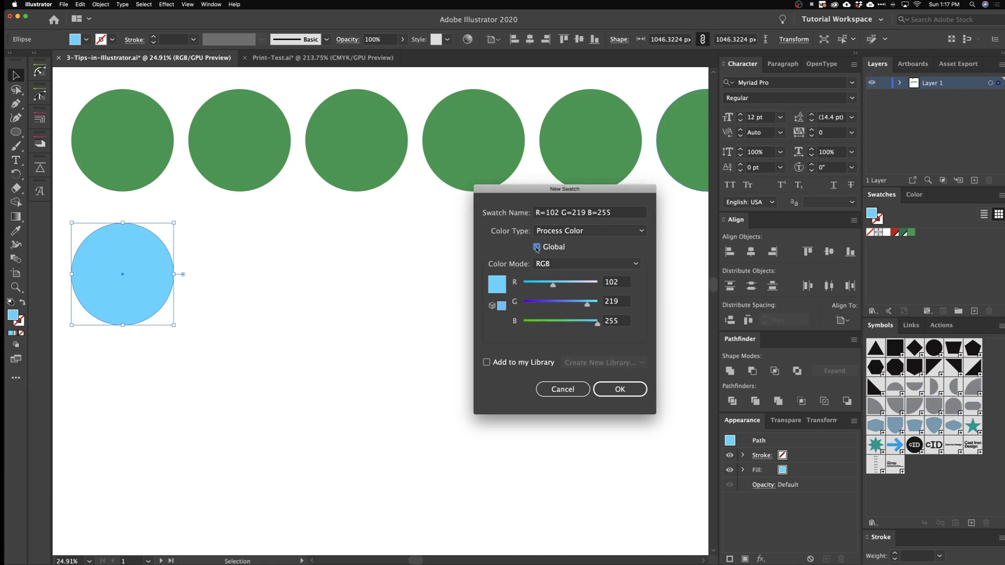
drag(567, 190, 566, 189)
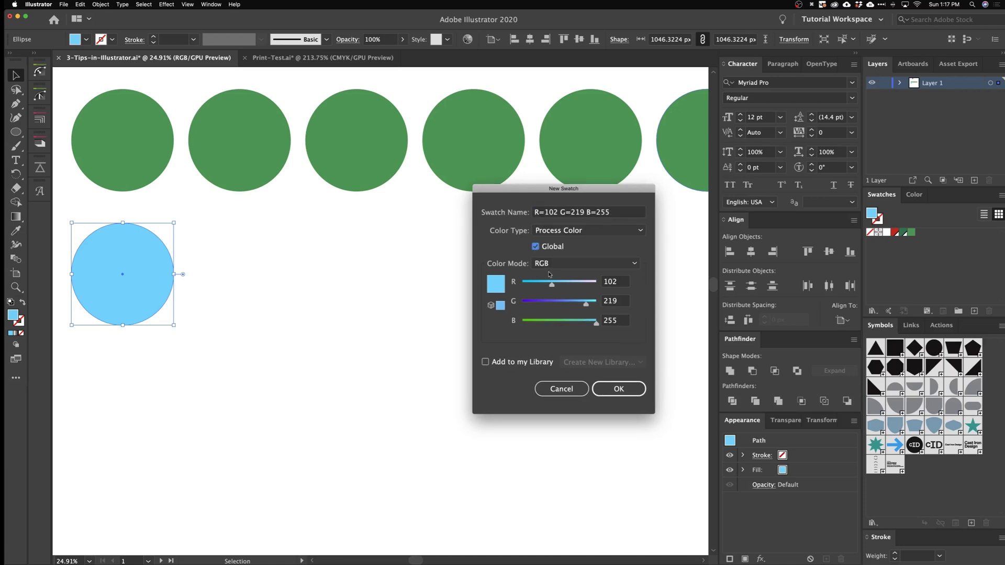
click(620, 392)
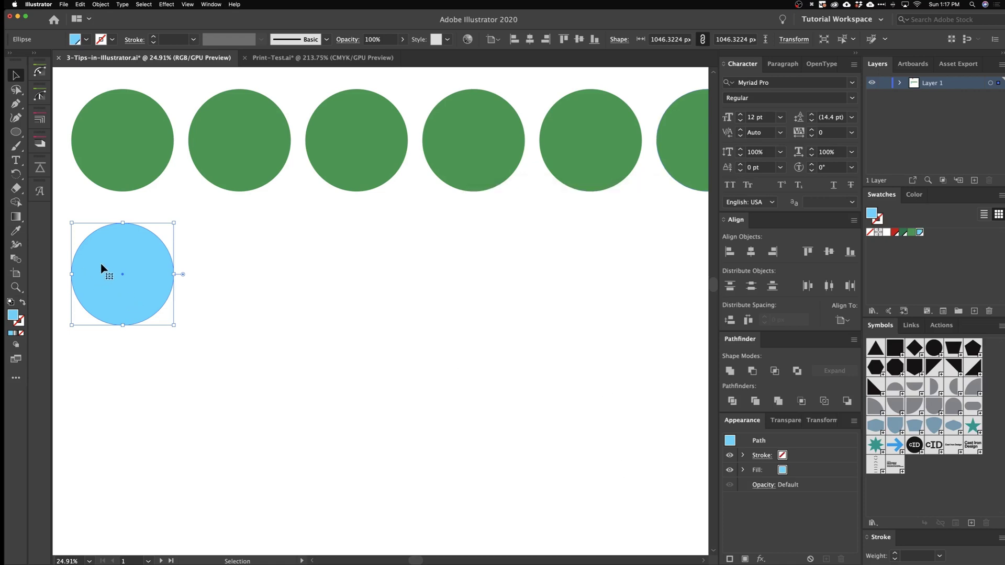
Duplicate the blue circle horizontally and repeat the copy to make a row of six matching the green row.
drag(101, 267, 224, 268)
key(super+d)
key(super+d)
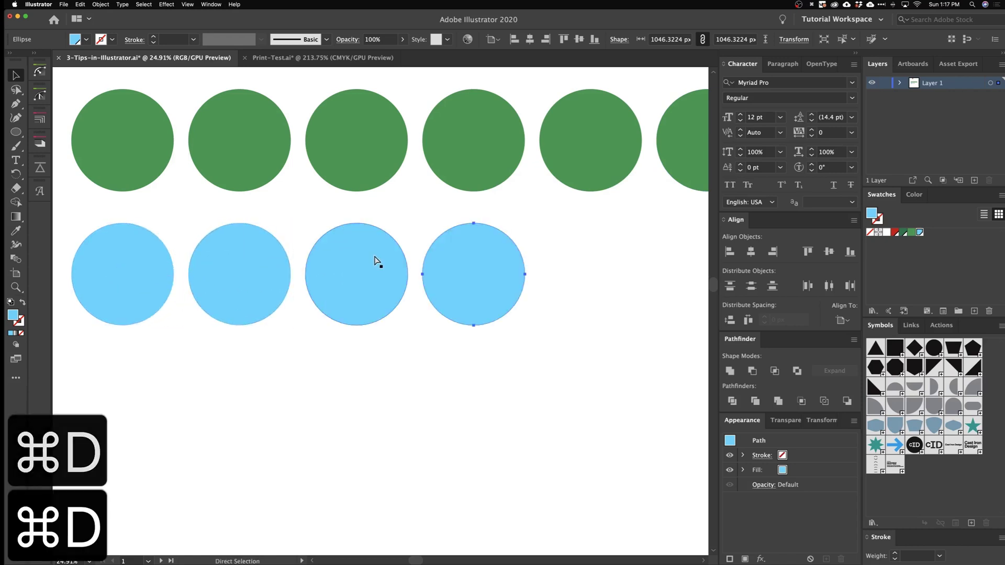
key(super+d)
key(super+d)
click(356, 379)
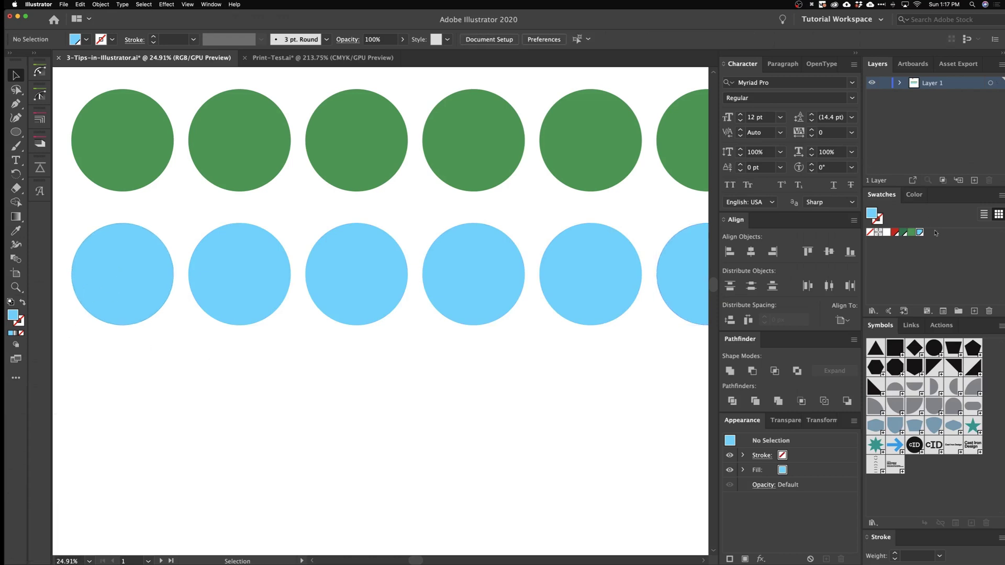
Edit the global blue swatch with Preview enabled, setting its hue to 229° and saturation to 71%.
click(933, 253)
double_click(921, 237)
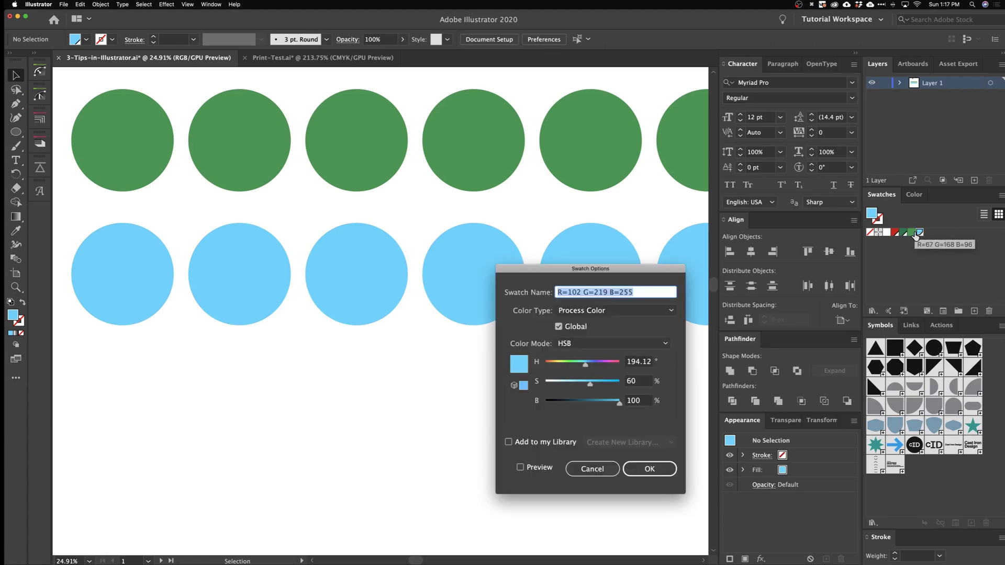
drag(599, 272, 589, 253)
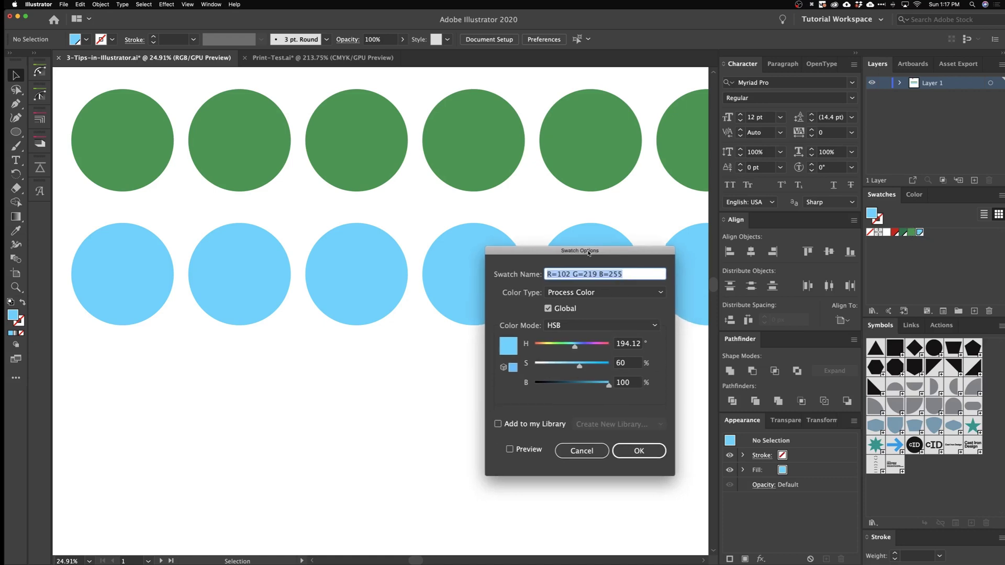
click(510, 449)
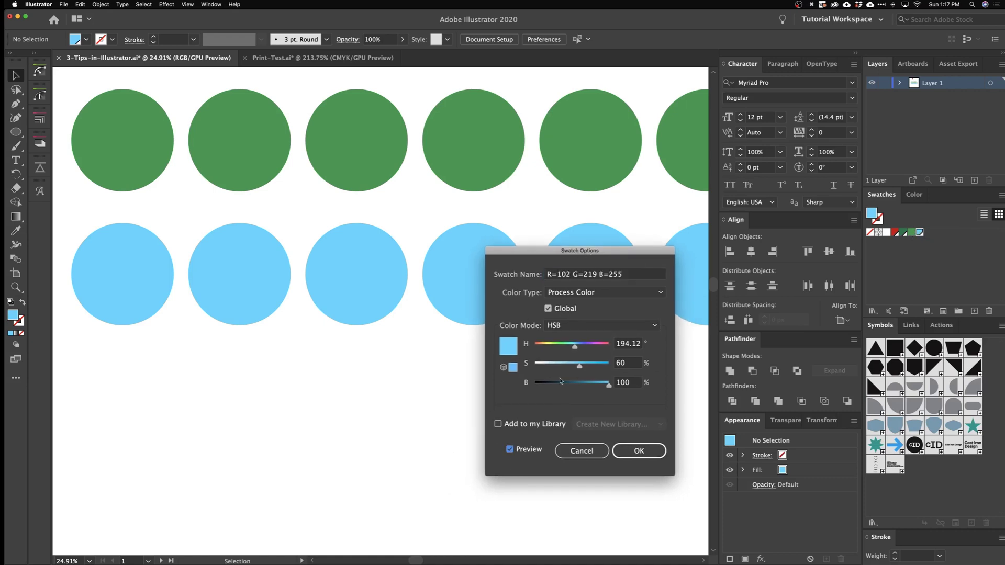
drag(576, 346, 587, 366)
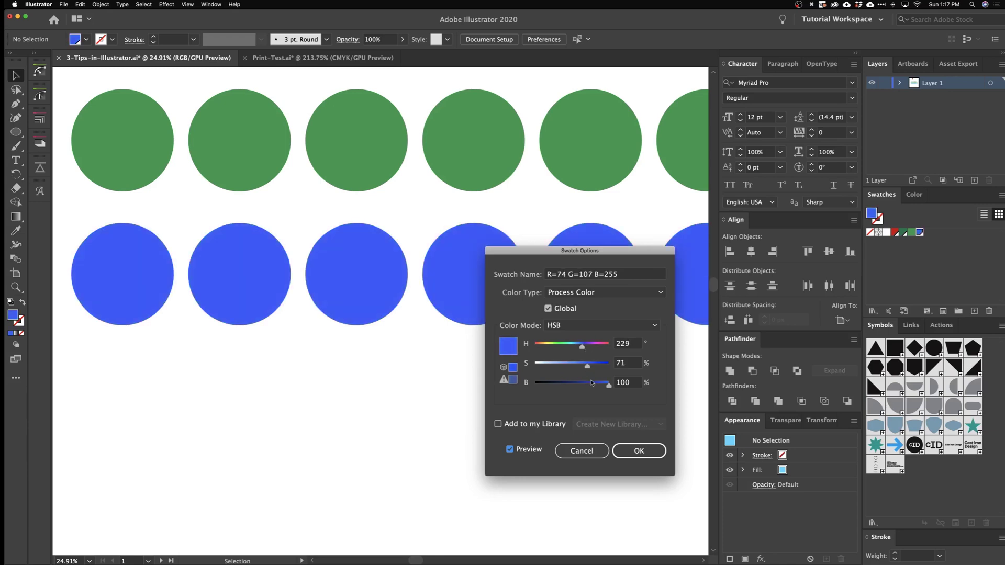
click(649, 453)
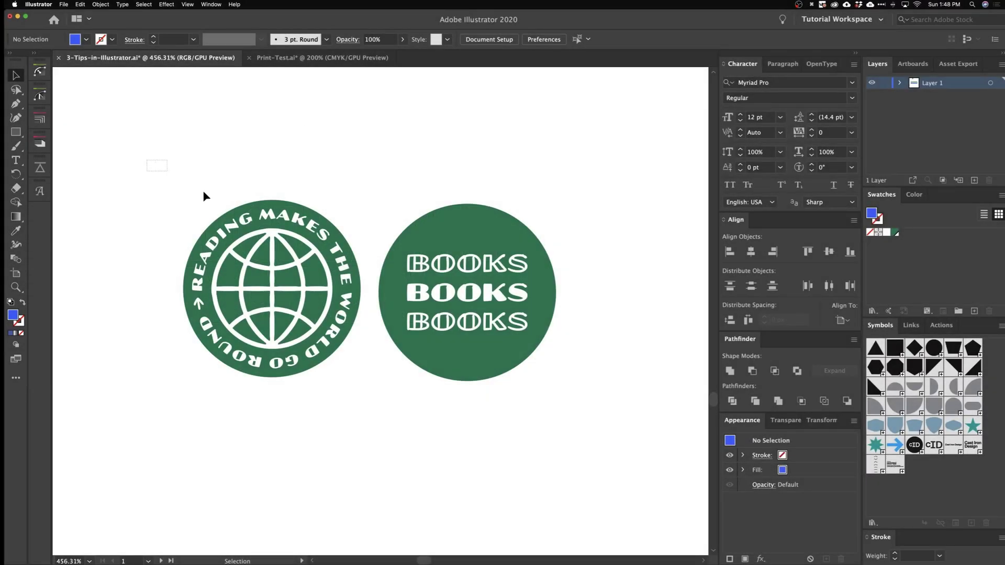
Copy both green badge designs and paste them into the Print-Test.ai document.
drag(203, 195, 616, 458)
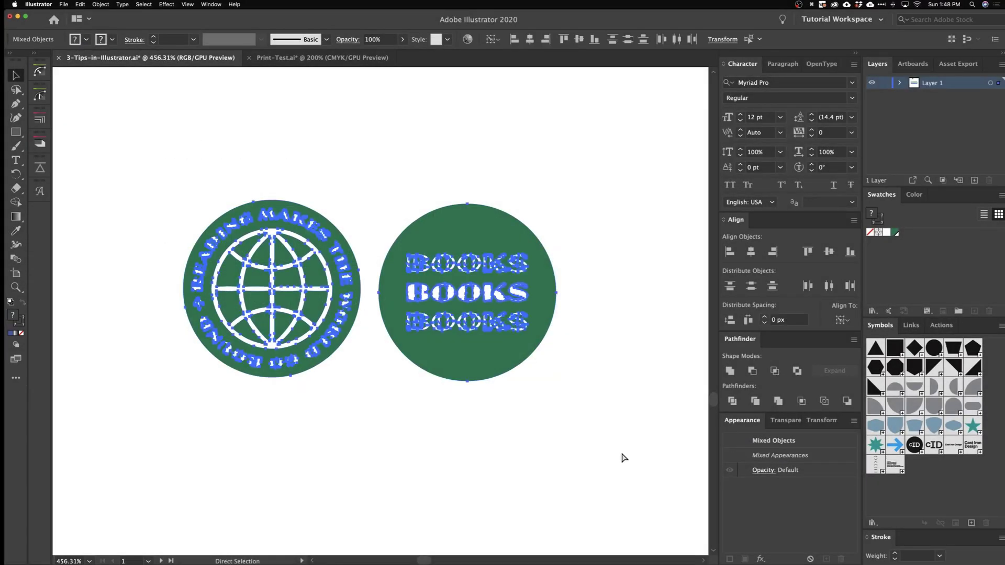
key(super+c)
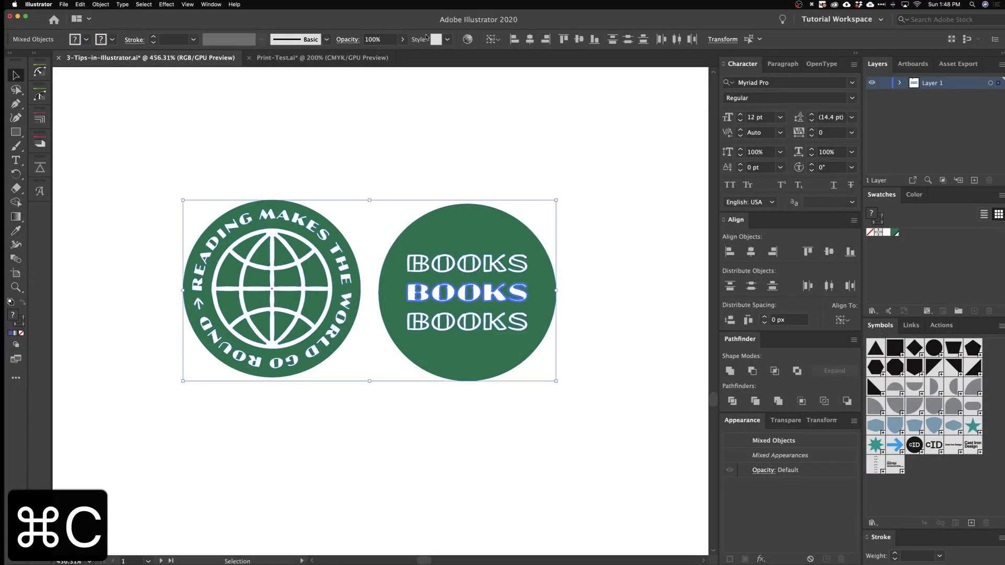
click(335, 58)
key(super+v)
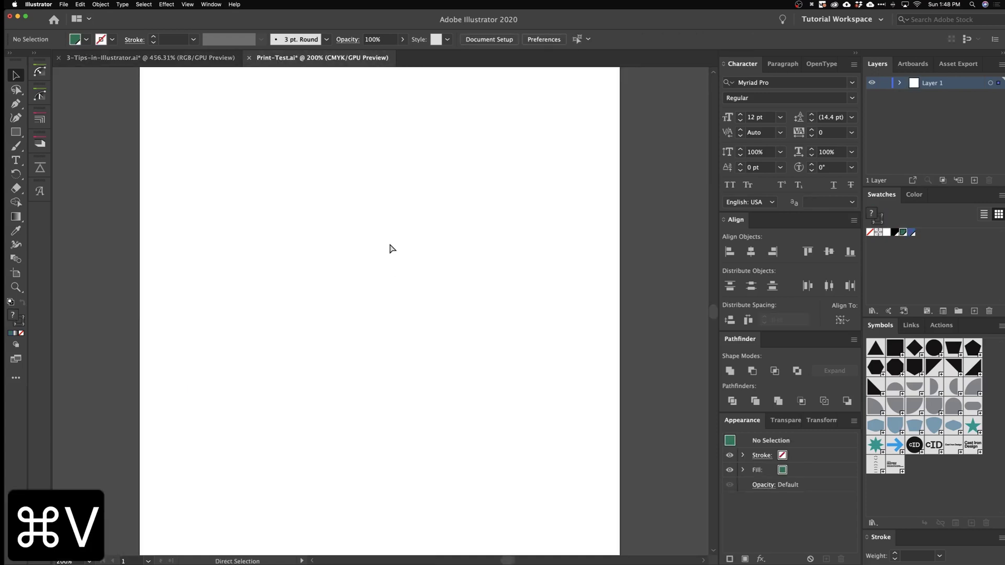
click(379, 227)
key(super+equal)
key(super+equal)
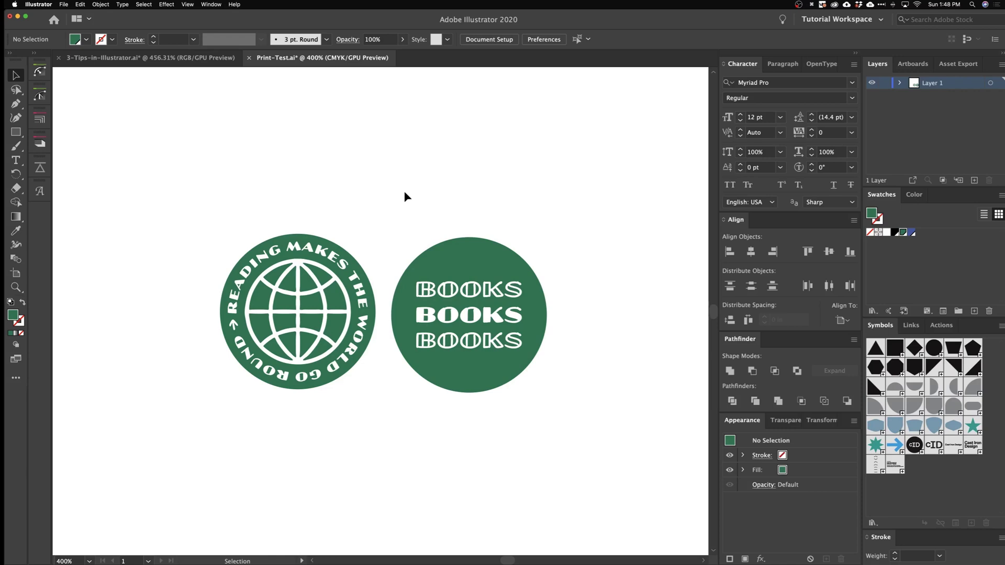
click(459, 315)
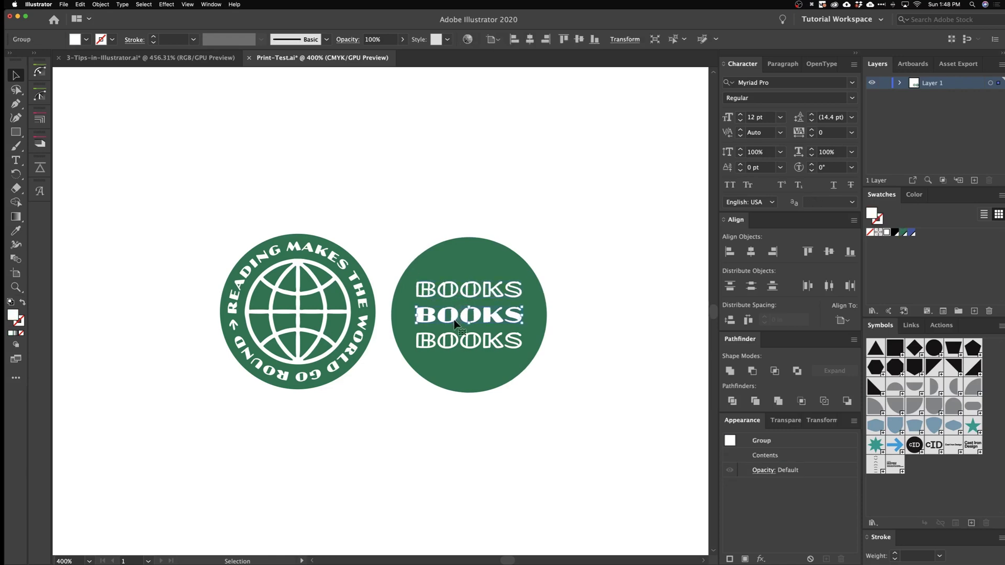
click(456, 343)
click(451, 202)
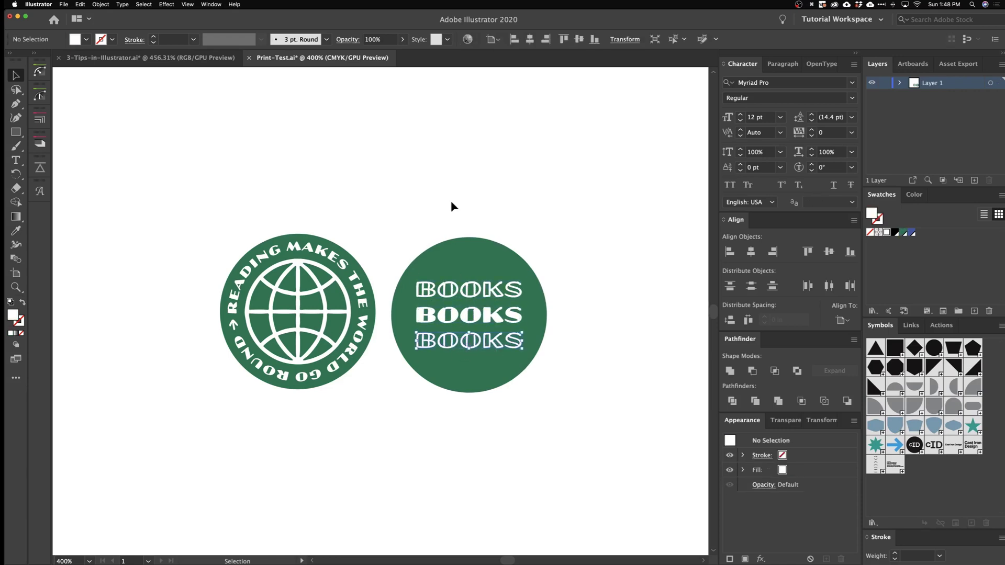
Select both green badge circles by matching fill color, make them black, and swap fill and stroke to leave black outlines.
click(460, 257)
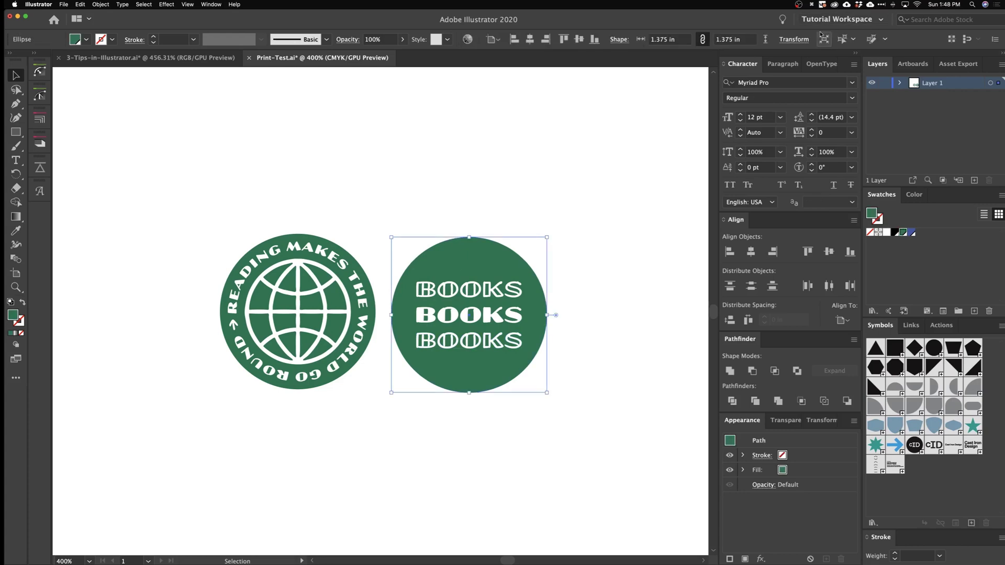
click(853, 41)
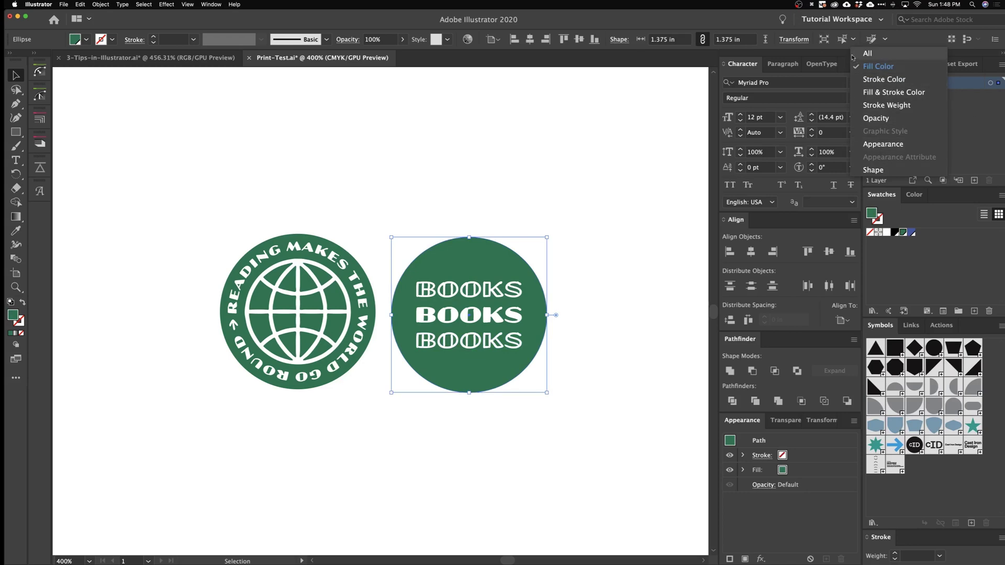
click(843, 42)
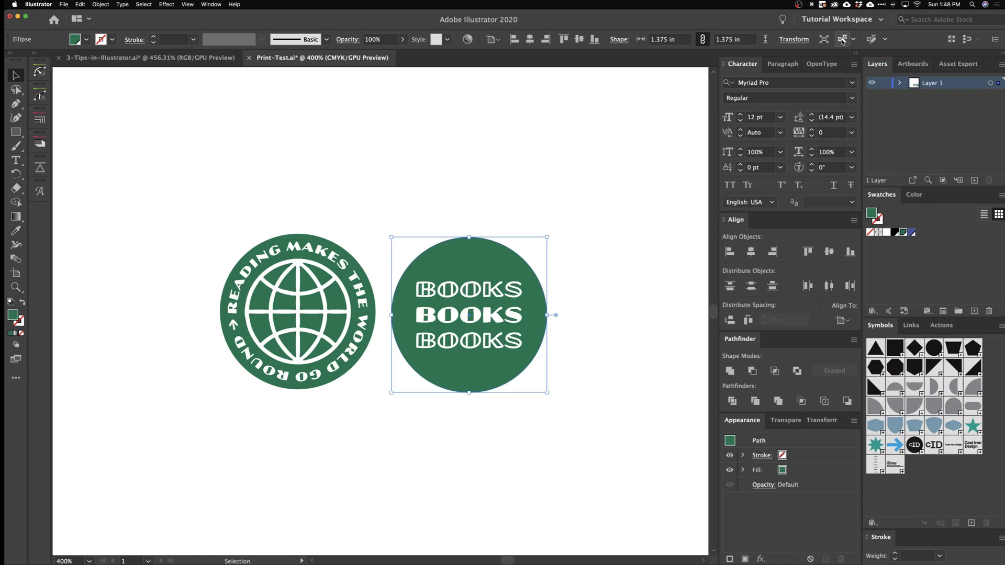
click(841, 40)
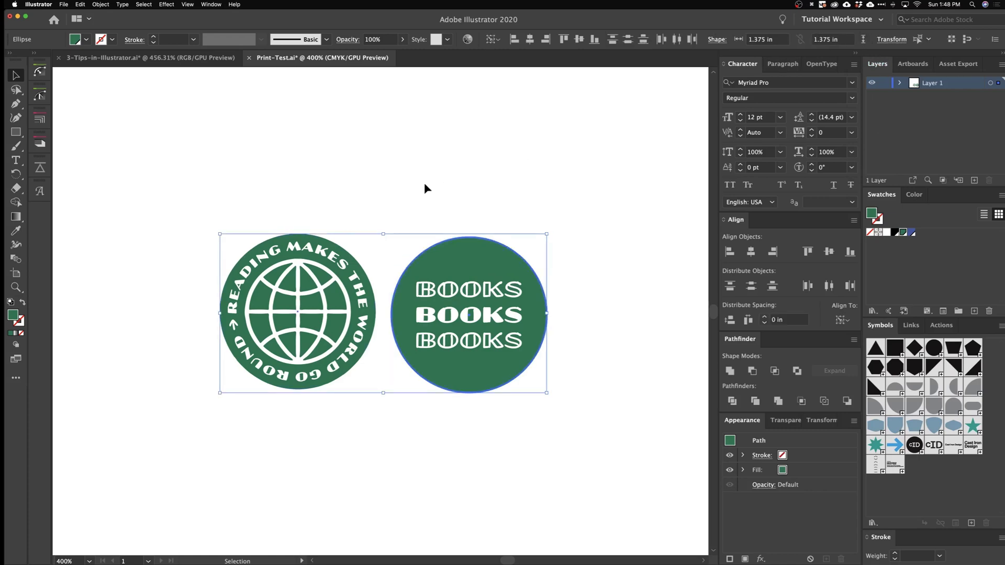
click(895, 232)
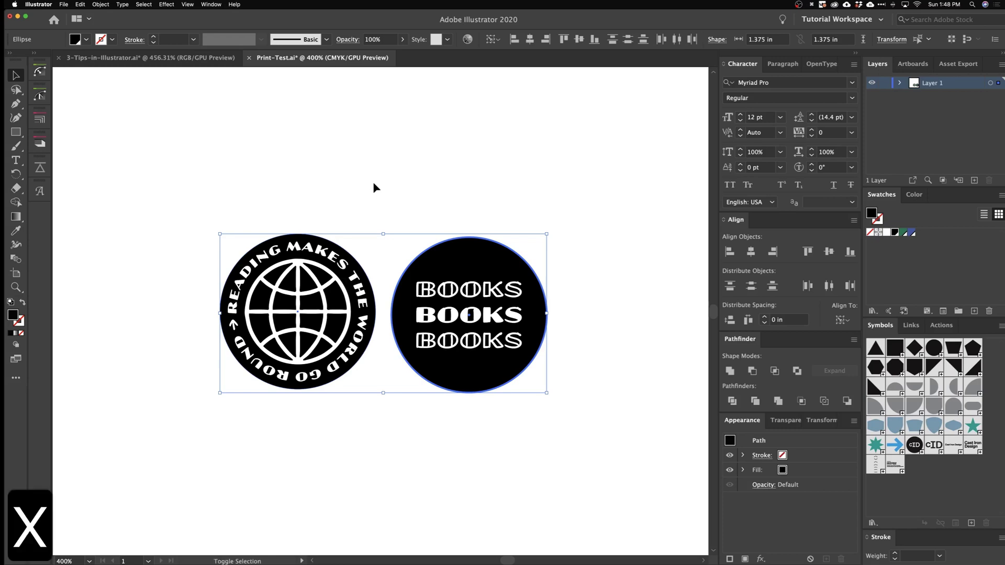
key(shift+x)
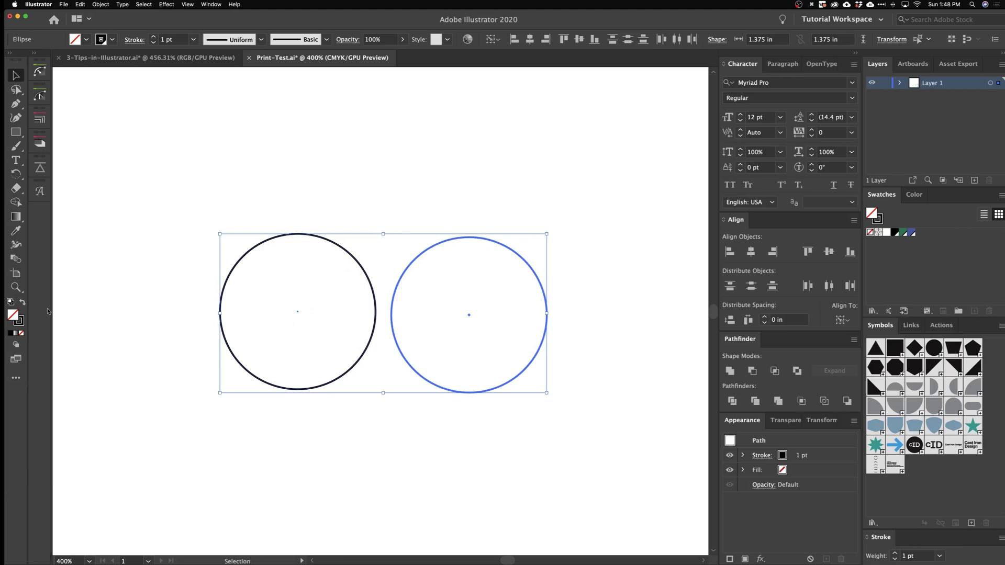
click(429, 178)
Select all the white lettering and globe artwork by matching fill color and fill it with black.
click(457, 317)
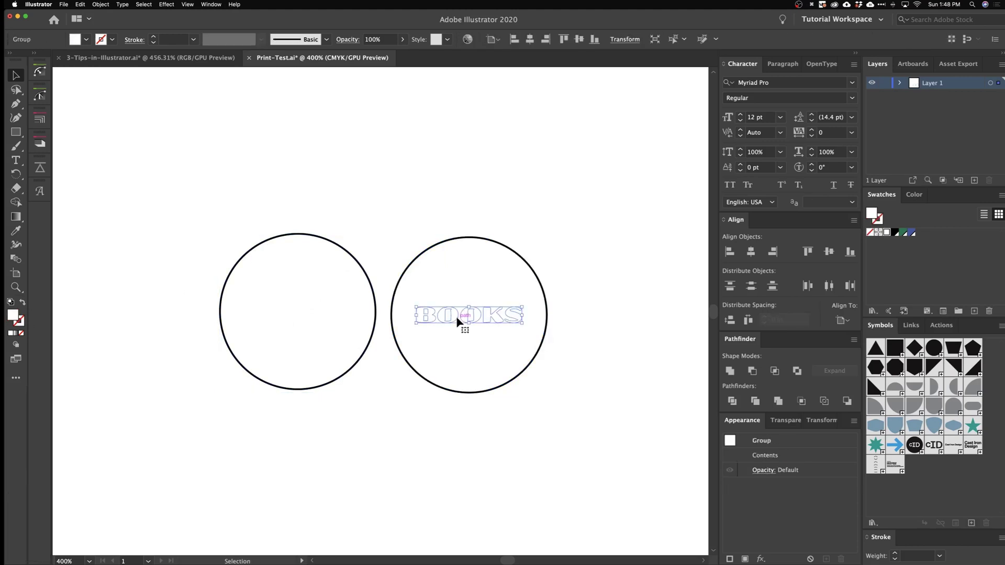
click(673, 39)
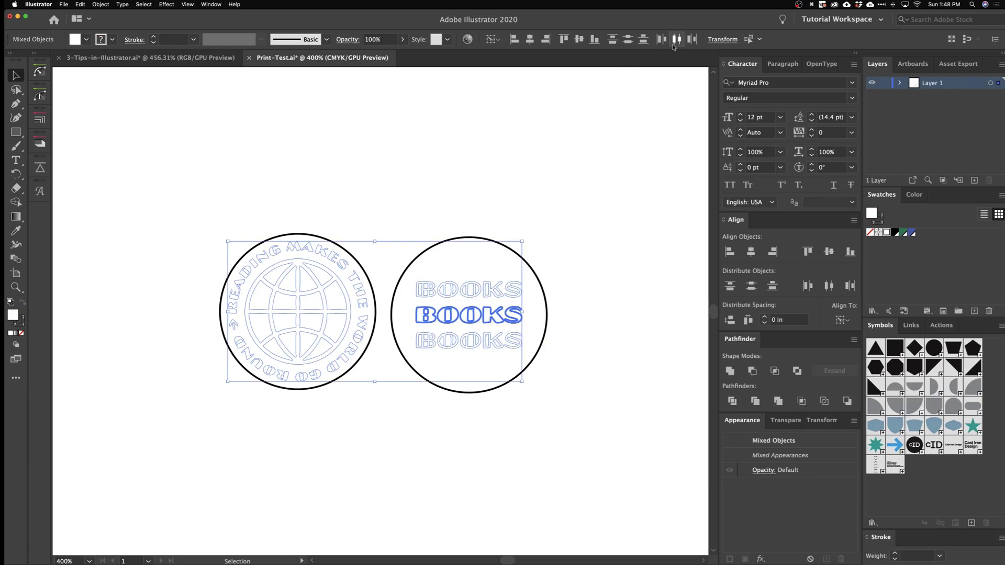
click(895, 233)
click(531, 216)
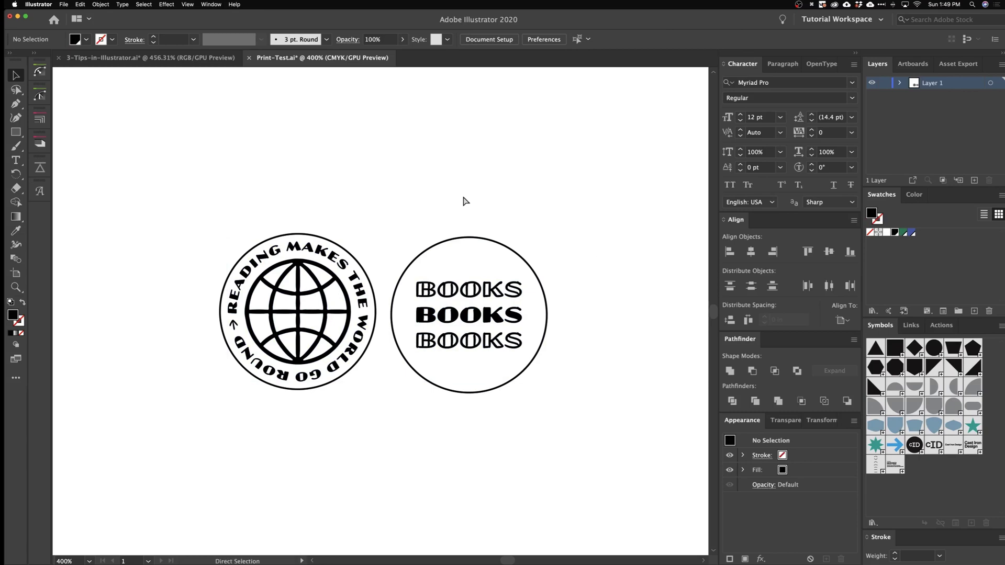
Inspect the whole artboard in Outline view for stray paths without fill or stroke, and return to Preview.
key(super+minus)
key(super+minus)
key(super+minus)
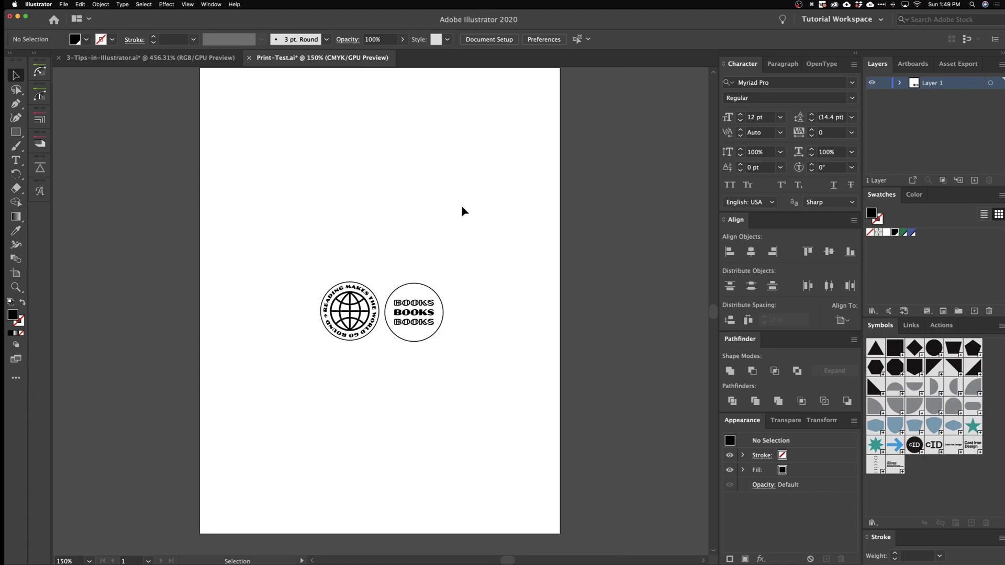
key(super+y)
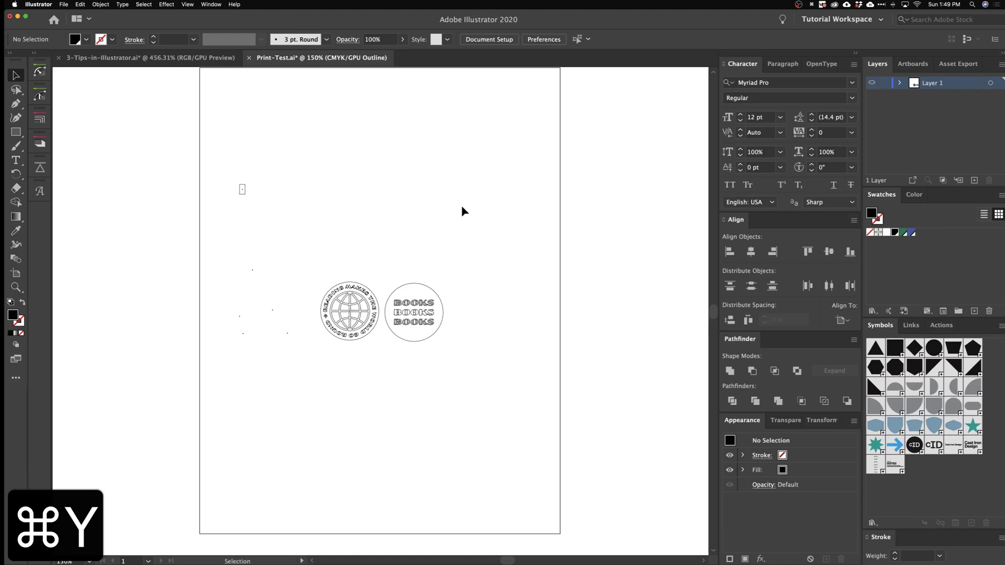
drag(220, 175, 301, 407)
click(356, 216)
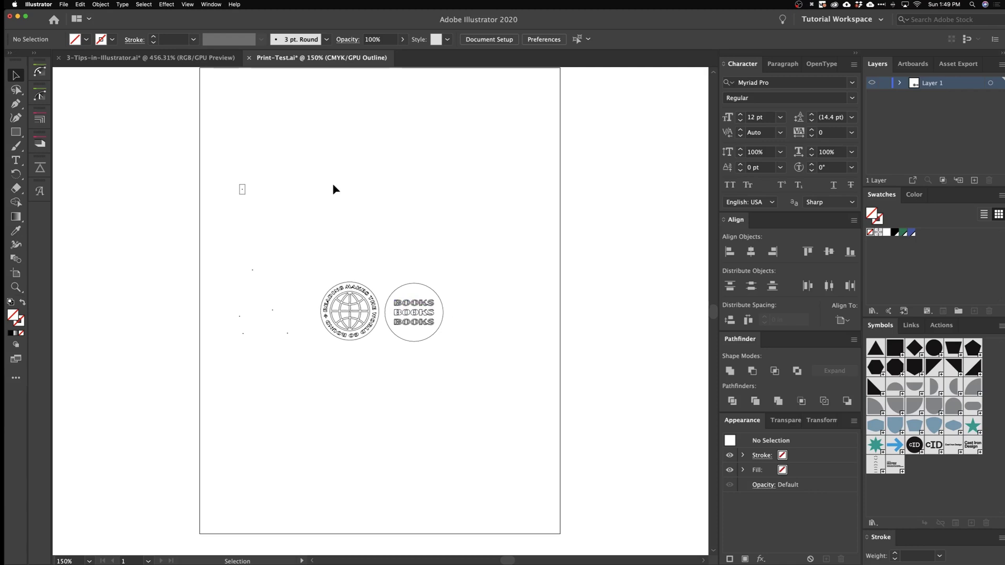
key(a)
key(super+y)
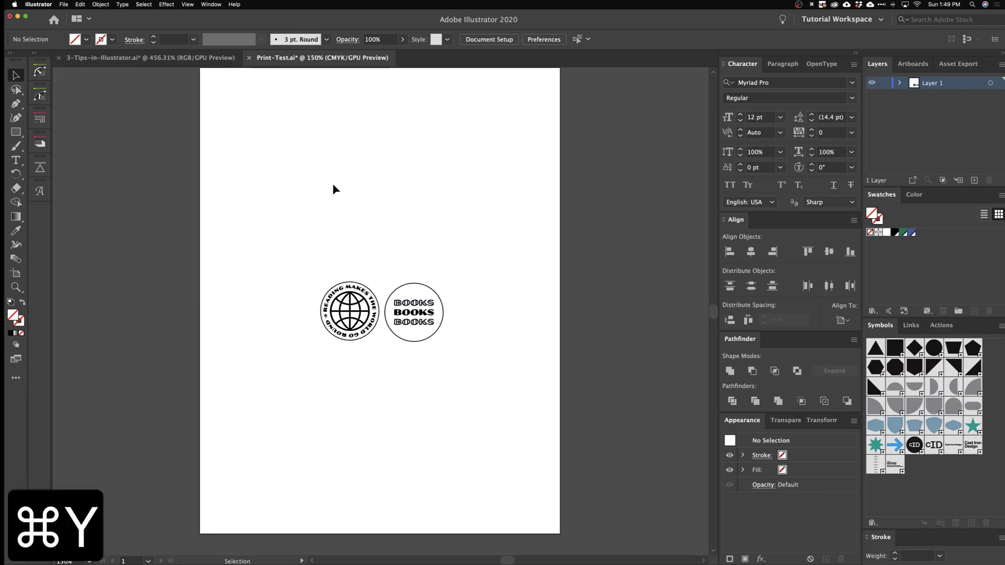
Draw a circle about 1.18 in wide with no fill or stroke above the badges.
key(l)
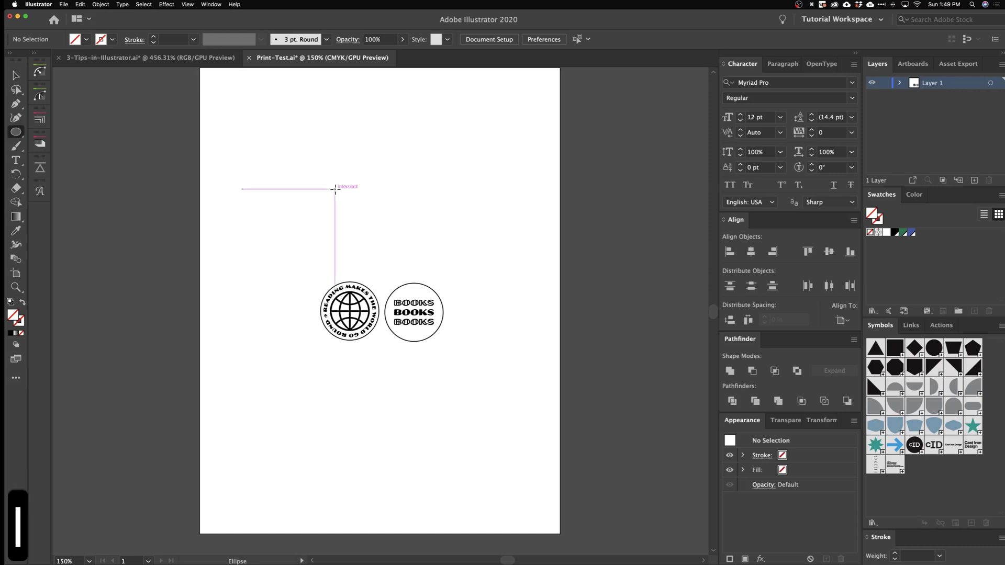
drag(350, 149, 400, 198)
key(v)
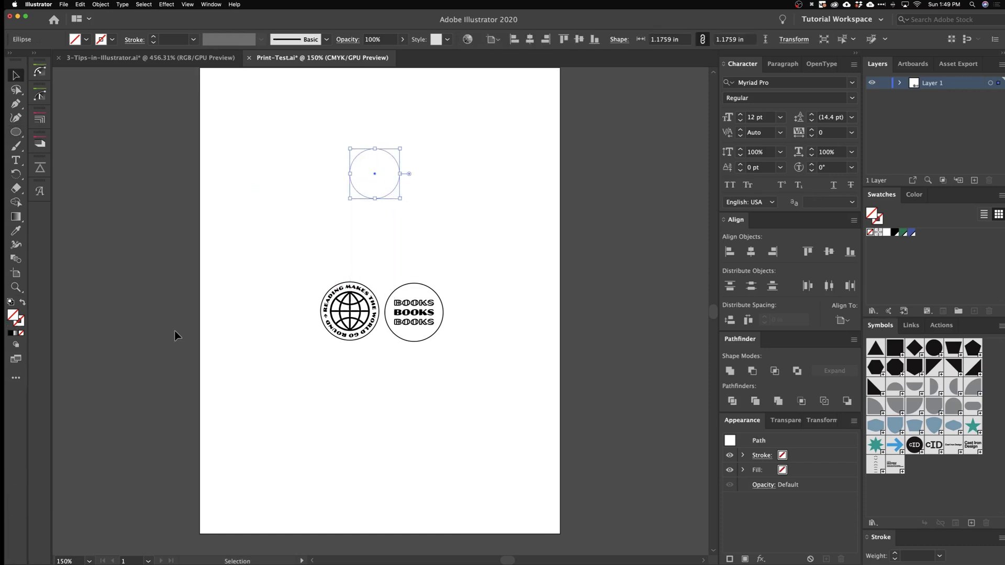
Select every invisible object matching the circle's Fill & Stroke Color and delete them all.
click(854, 40)
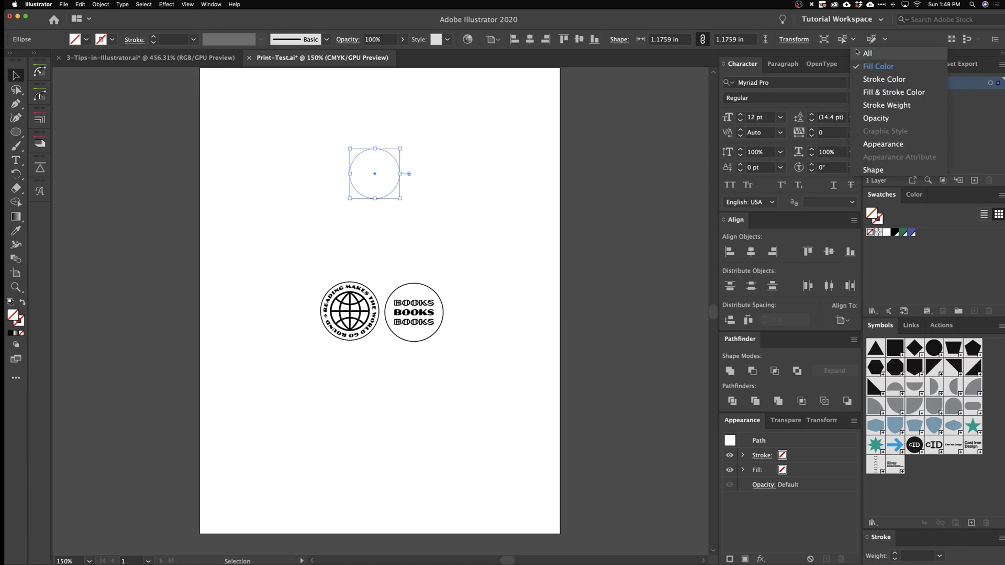
click(896, 93)
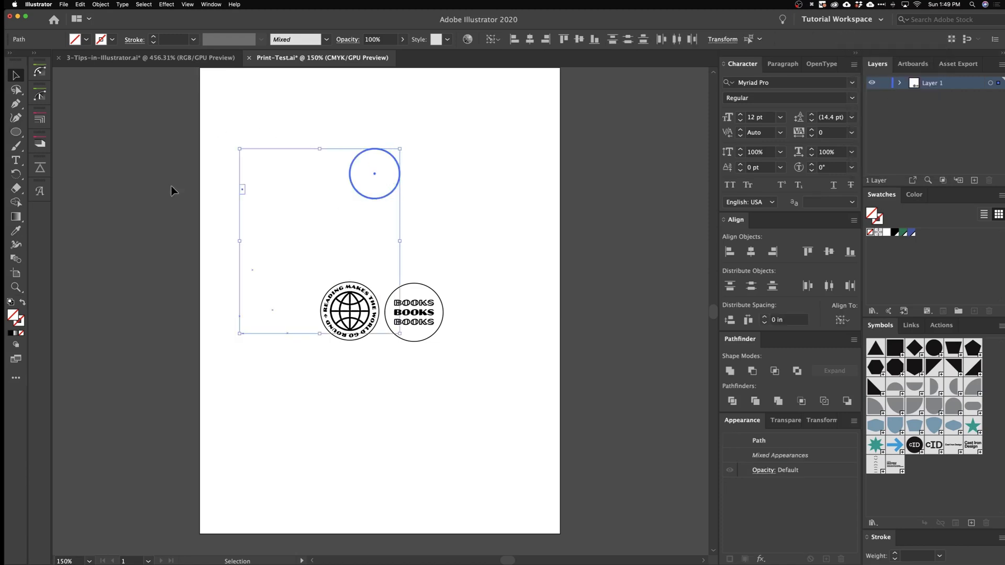
key(BackSpace)
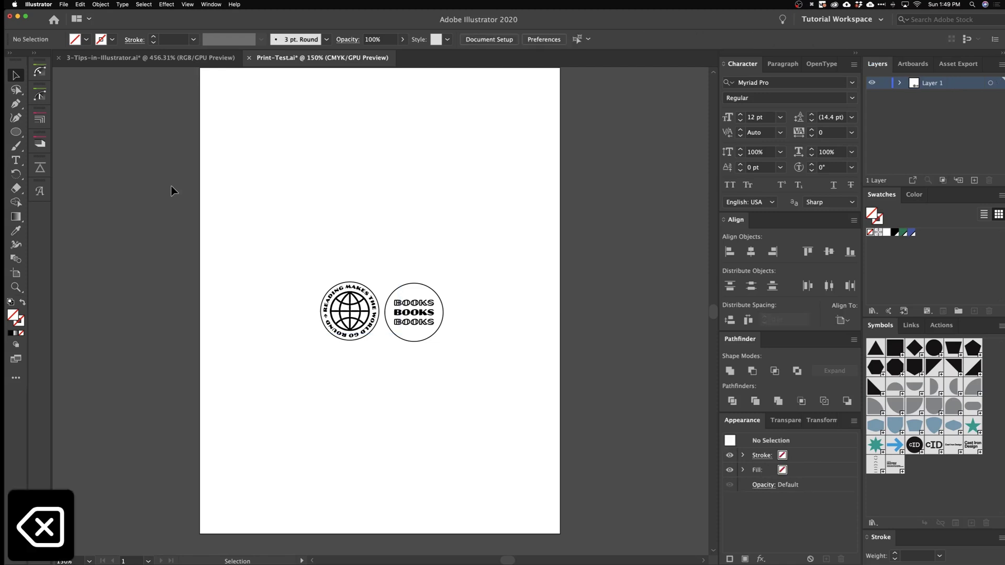